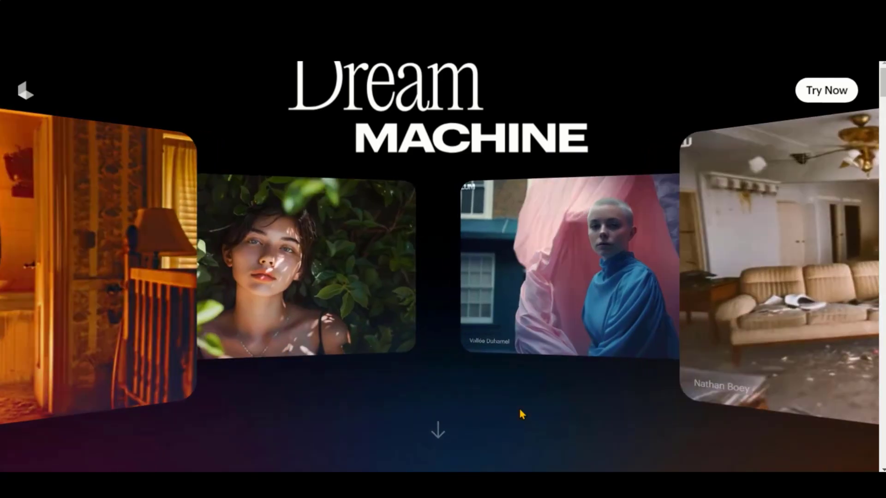
- Browse the landing page past the 'High-quality videos from text & images' heading
scroll(520, 414, down, 5)
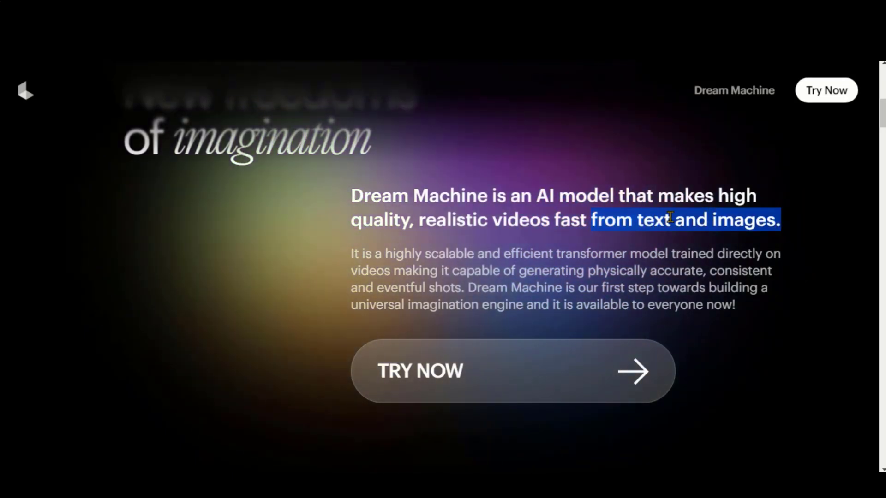
scroll(670, 218, down, 5)
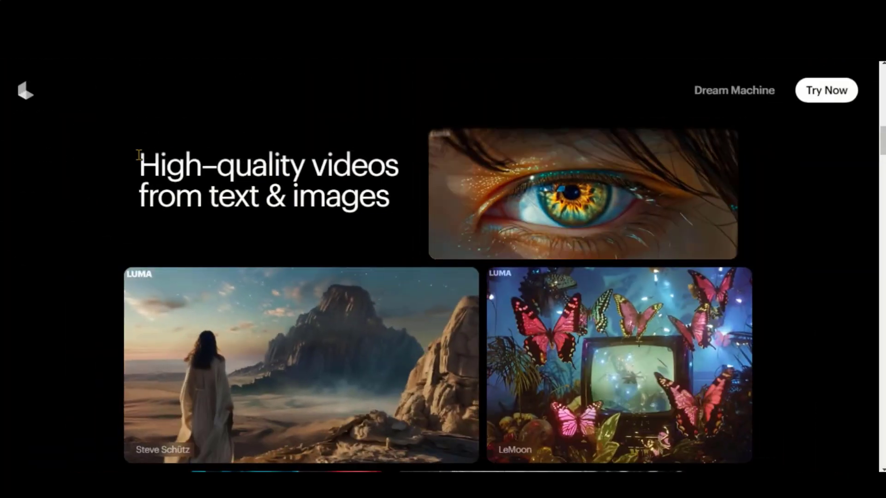
triple_click(399, 204)
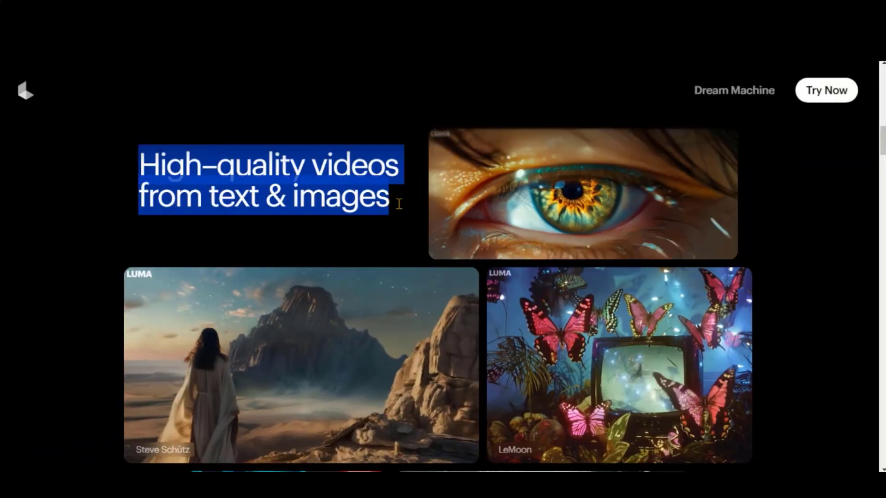
click(399, 204)
scroll(376, 203, down, 5)
scroll(374, 199, down, 5)
- Choose Extend on the dragon fight video to reach the Sign Up To Try page
drag(563, 296, 683, 278)
click(683, 277)
scroll(587, 266, down, 5)
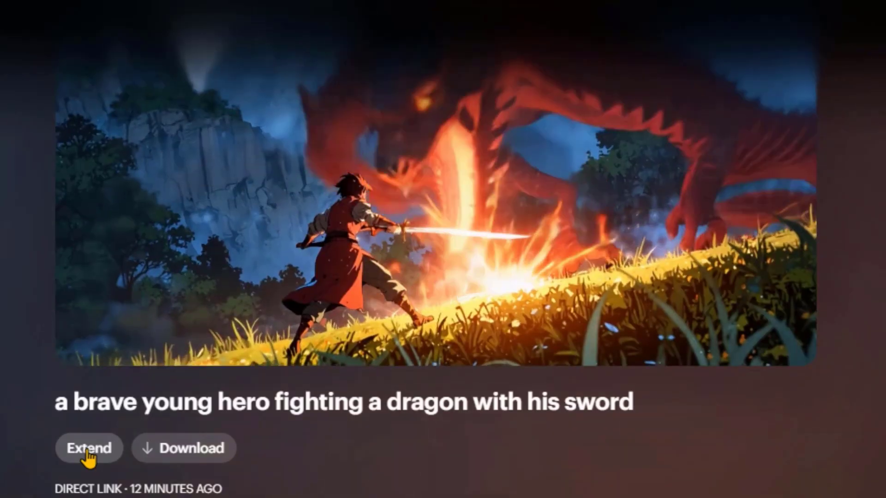
click(87, 450)
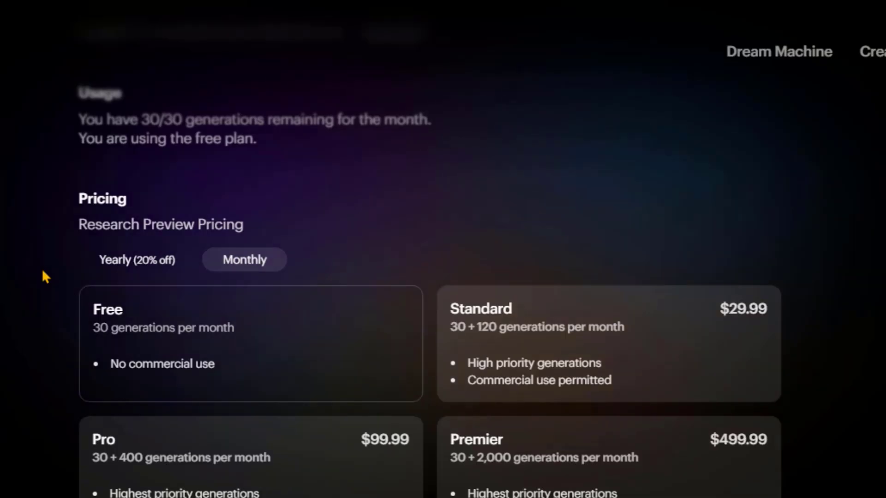
scroll(42, 277, up, 3)
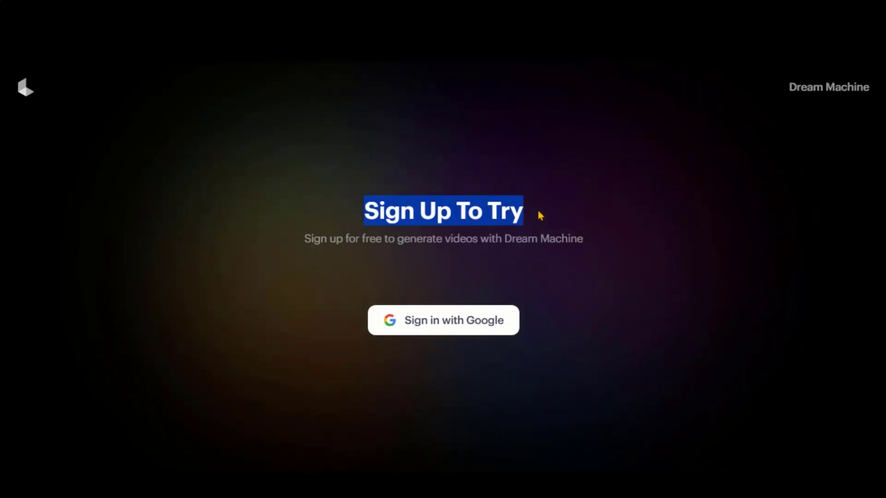
- Sign in with Google and generate a video from the suggested tiger-in-snow idea
click(444, 323)
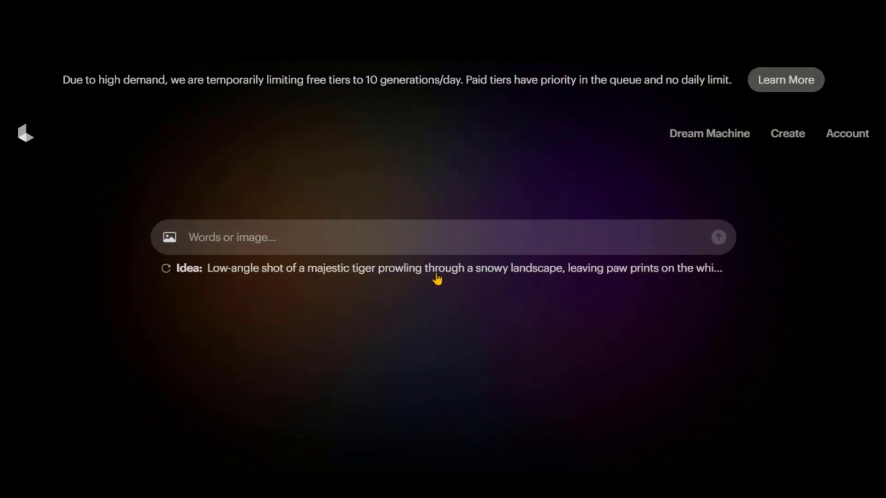
click(567, 272)
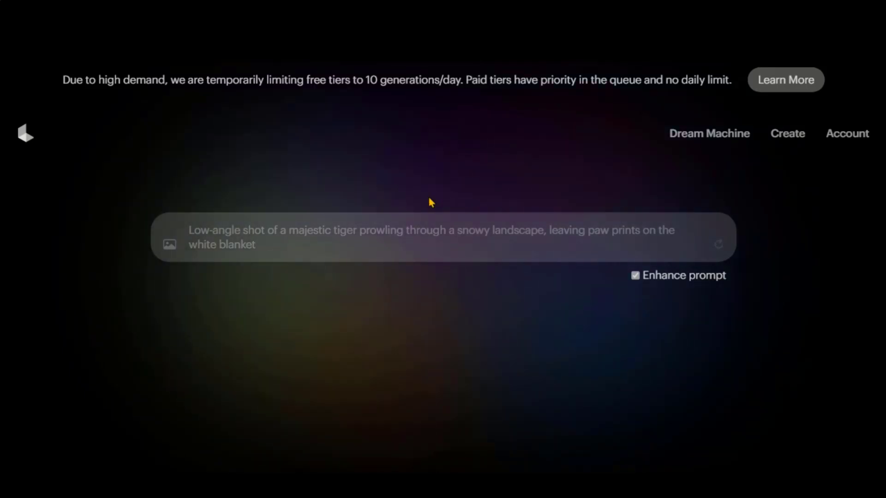
key(Return)
scroll(423, 275, down, 2)
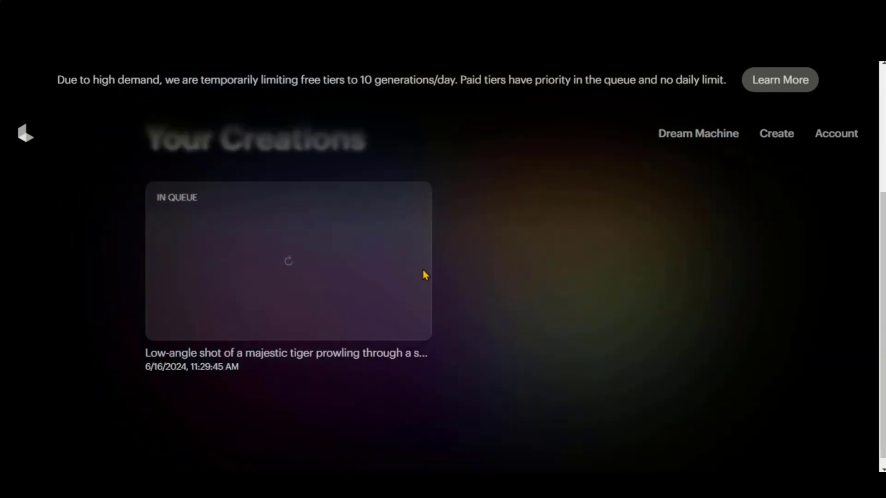
triple_click(347, 211)
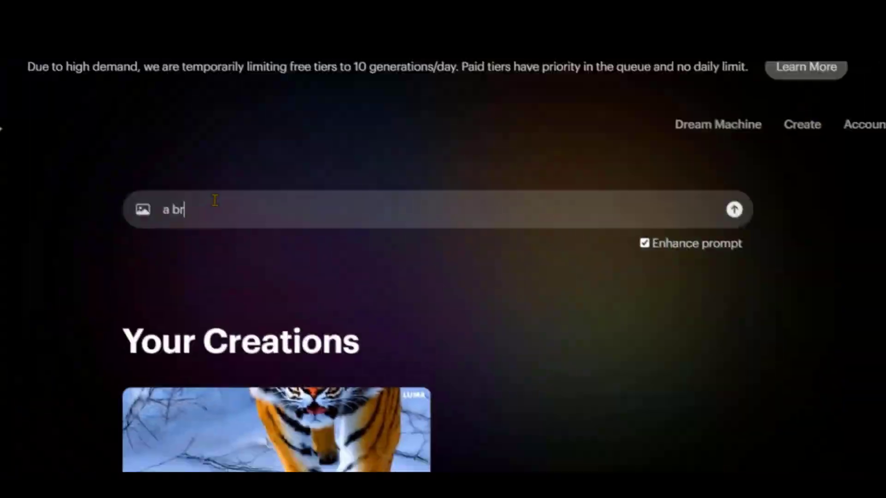
- Generate a video of a knight in shining armor in an enchanted forest at dawn
text(ave kni)
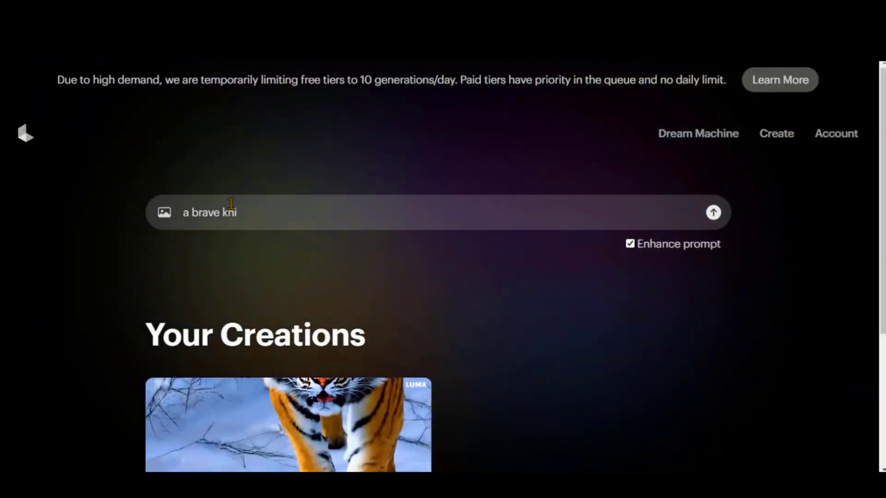
text(ght in shinning )
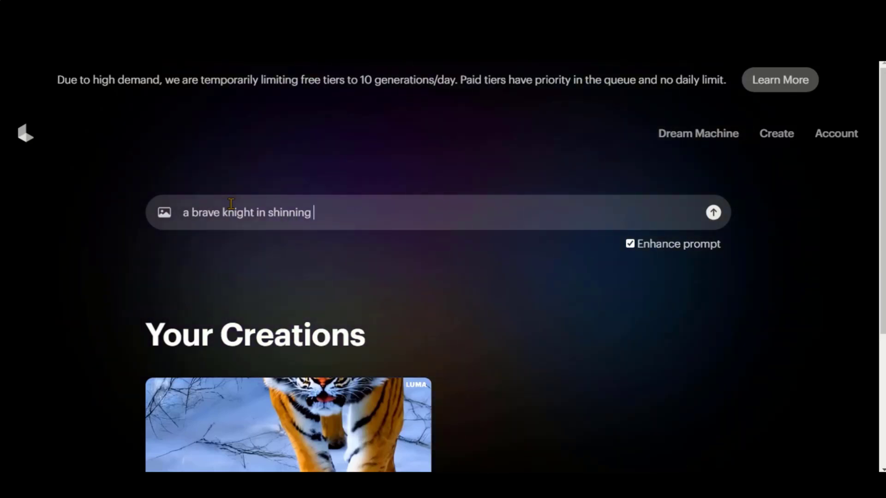
text(armor, enchanted)
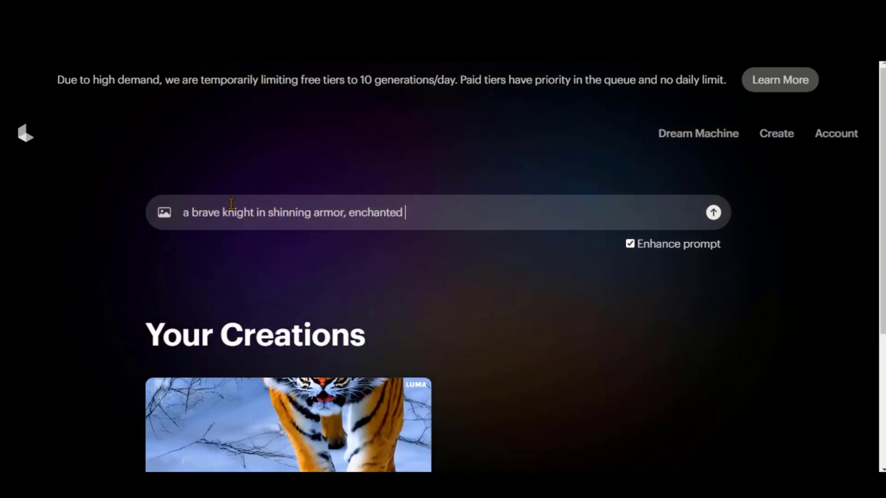
text( forest, at dawa, sun lig)
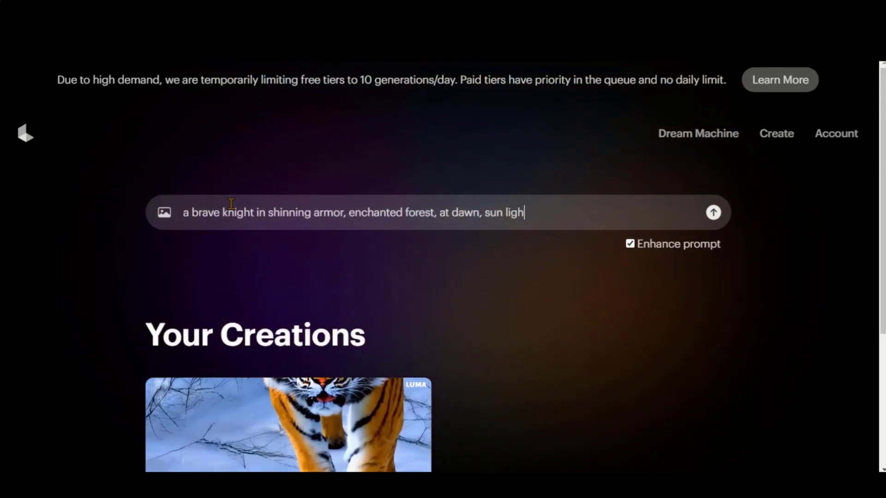
text(ht is filtering through t)
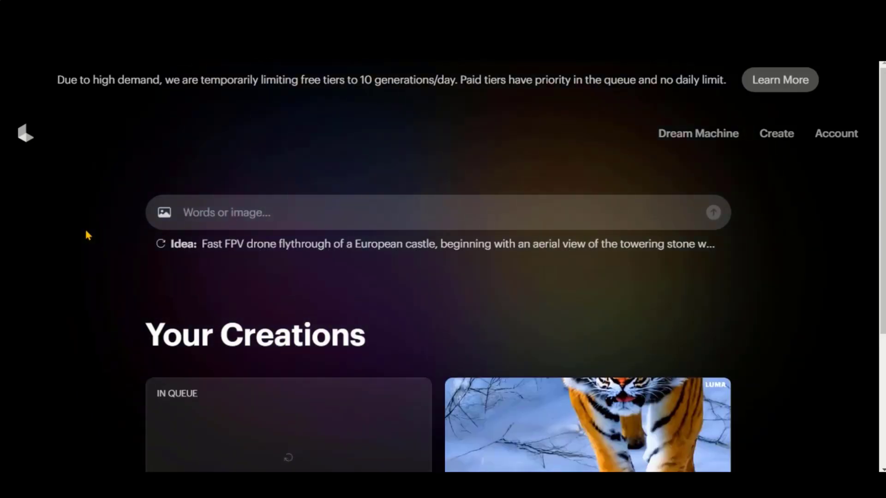
scroll(83, 233, down, 4)
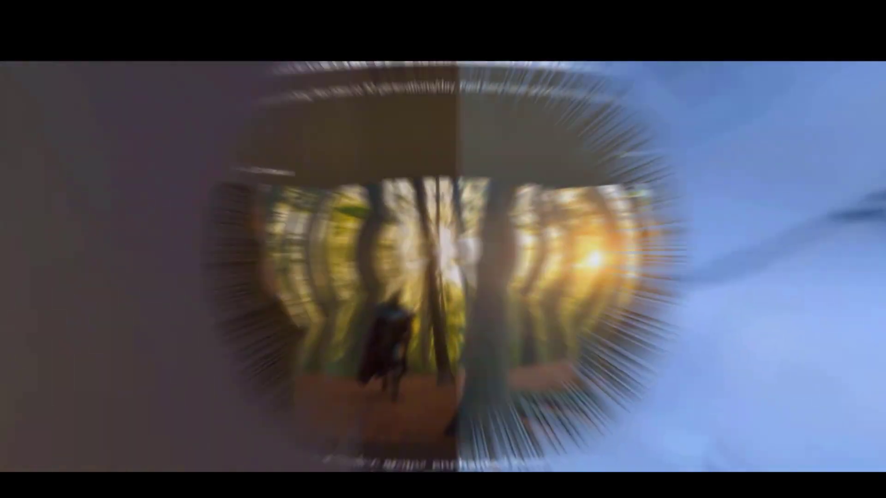
scroll(115, 288, down, 1)
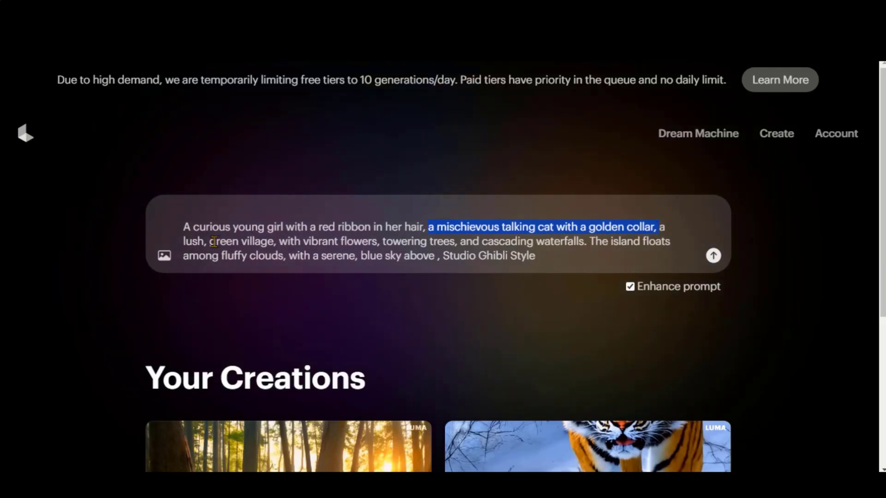
- Submit the Studio Ghibli girl-and-cat prompt and open its village-and-waterfalls video
click(181, 225)
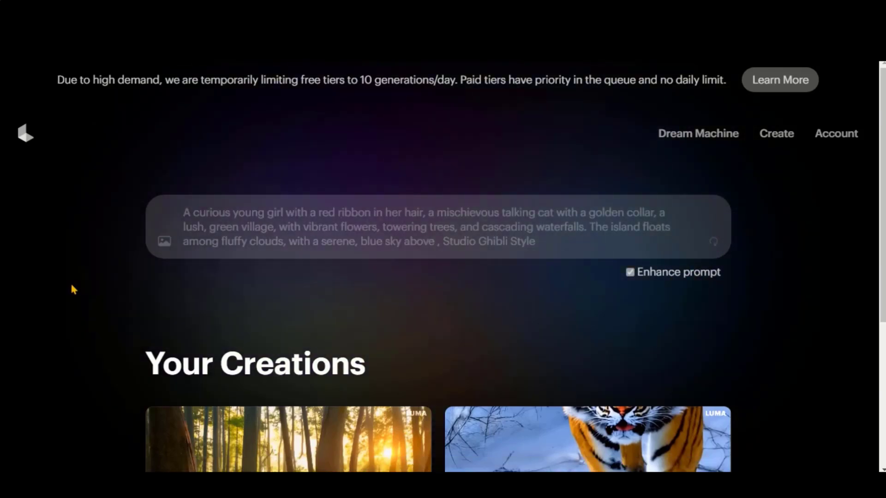
scroll(95, 256, down, 2)
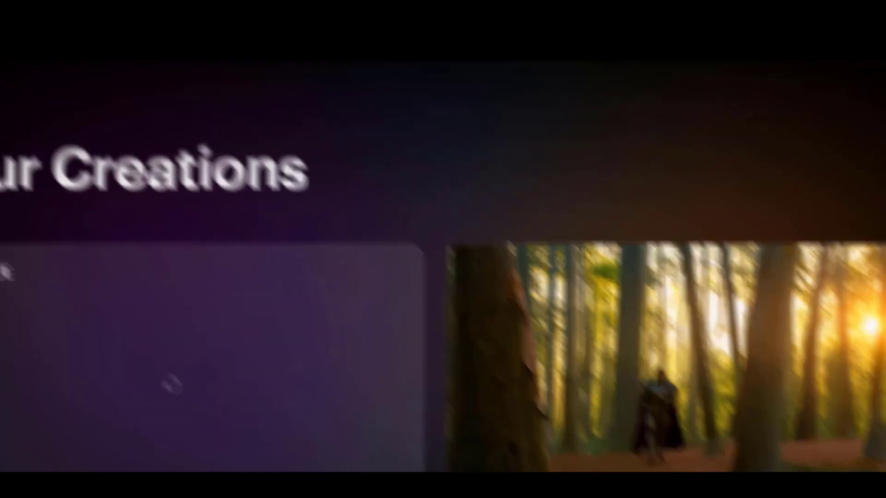
click(283, 308)
scroll(141, 274, down, 2)
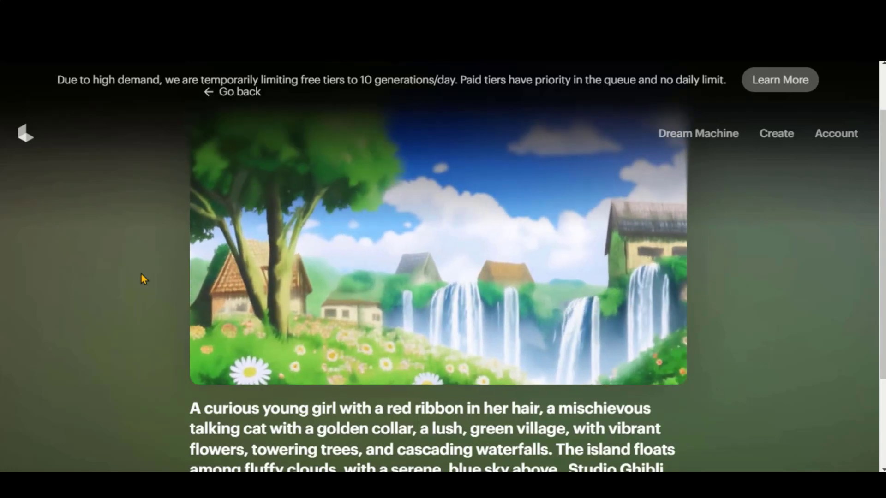
scroll(141, 274, up, 2)
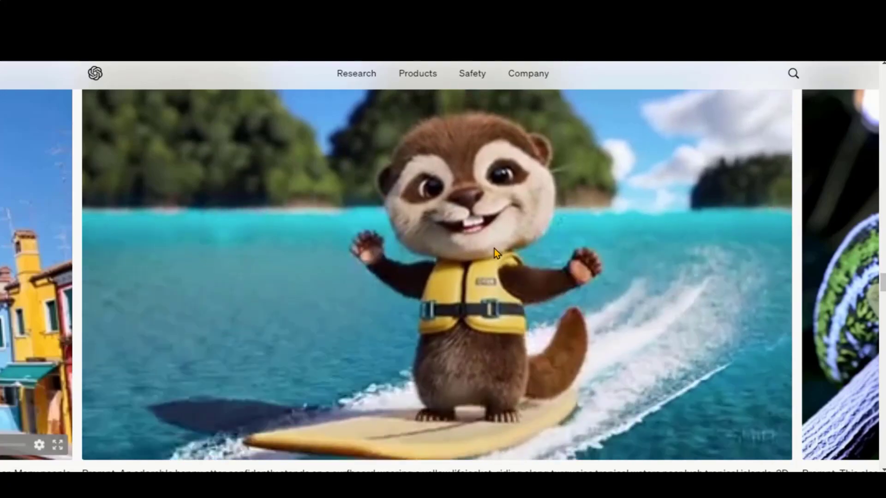
- Copy the otter surfboard prompt caption
scroll(494, 248, down, 4)
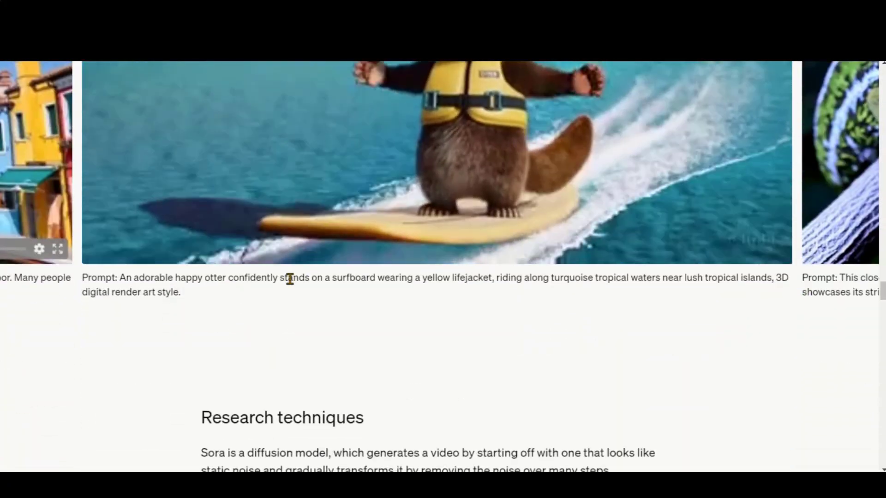
triple_click(290, 278)
right_click(290, 279)
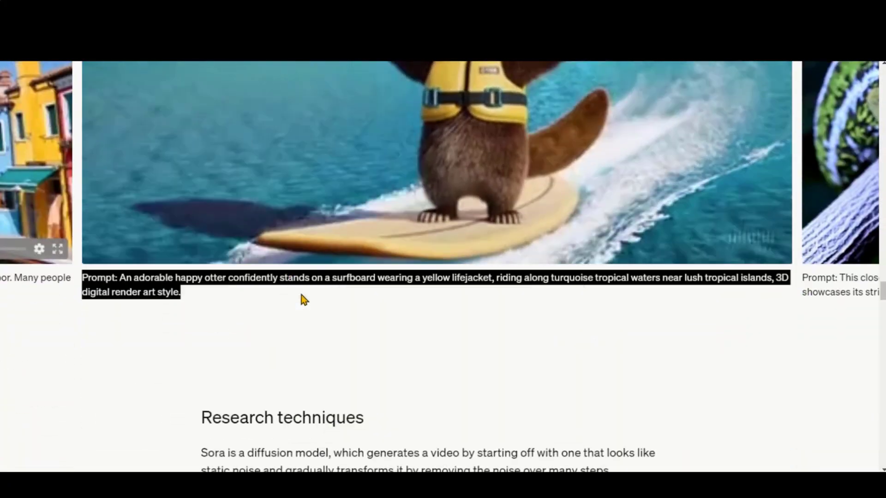
click(301, 294)
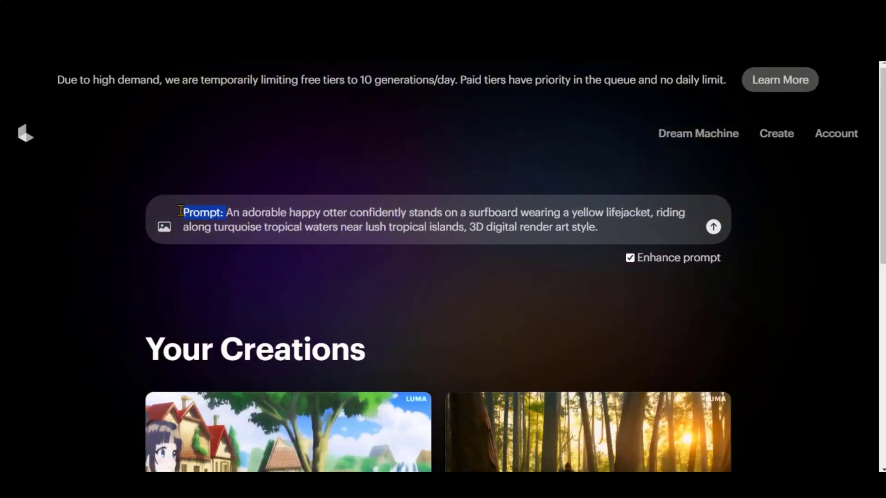
- Remove the 'Prompt:' label and generate the otter surfing video
drag(194, 213, 183, 213)
key(BackSpace)
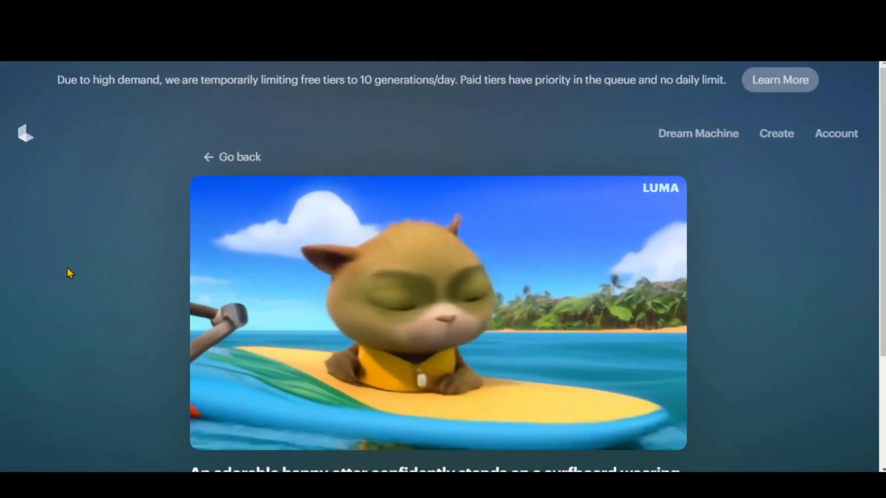
scroll(68, 269, down, 1)
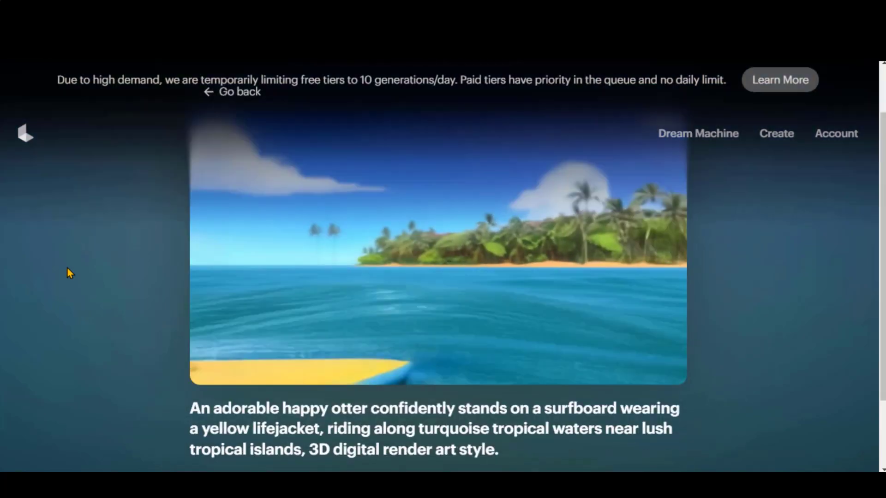
scroll(68, 269, up, 1)
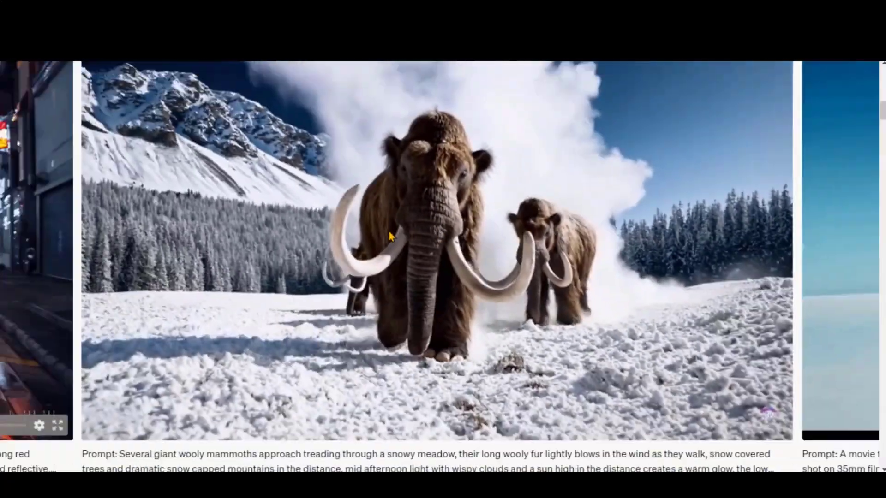
- Copy the woolly mammoth prompt from the Sora page
scroll(281, 336, down, 3)
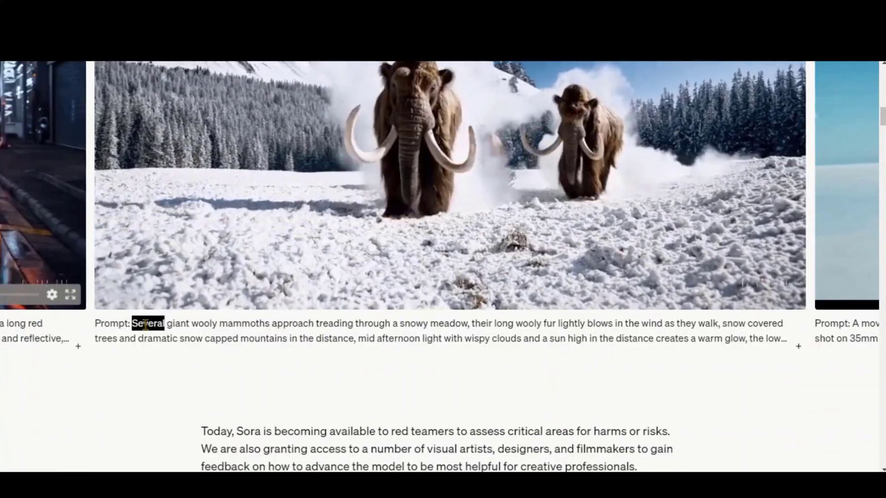
drag(120, 324, 286, 338)
triple_click(287, 338)
right_click(289, 333)
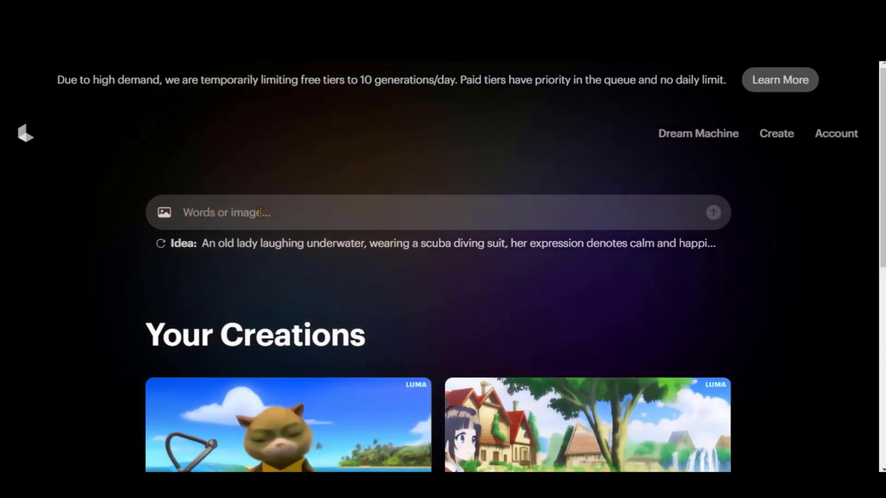
- Paste the mammoth prompt into Dream Machine, drop the 'Prompt:' prefix, and submit it
click(261, 213)
key(ctrl+v)
drag(225, 212, 178, 213)
key(BackSpace)
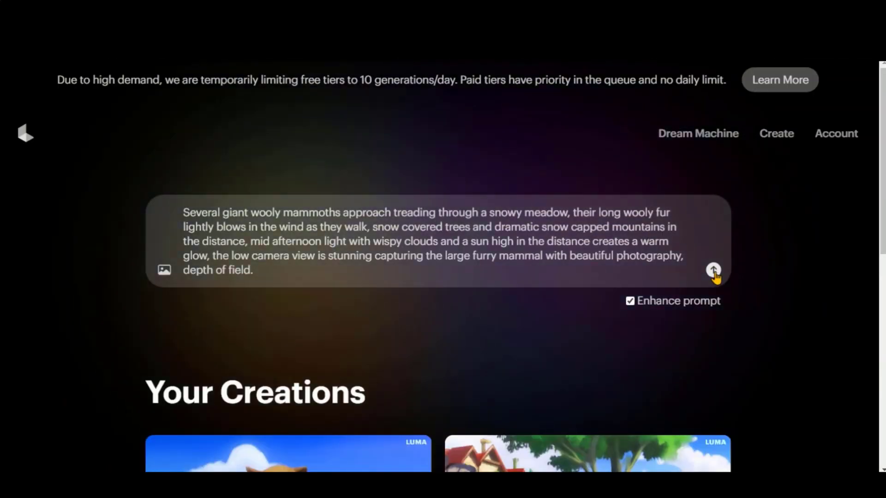
scroll(111, 277, down, 3)
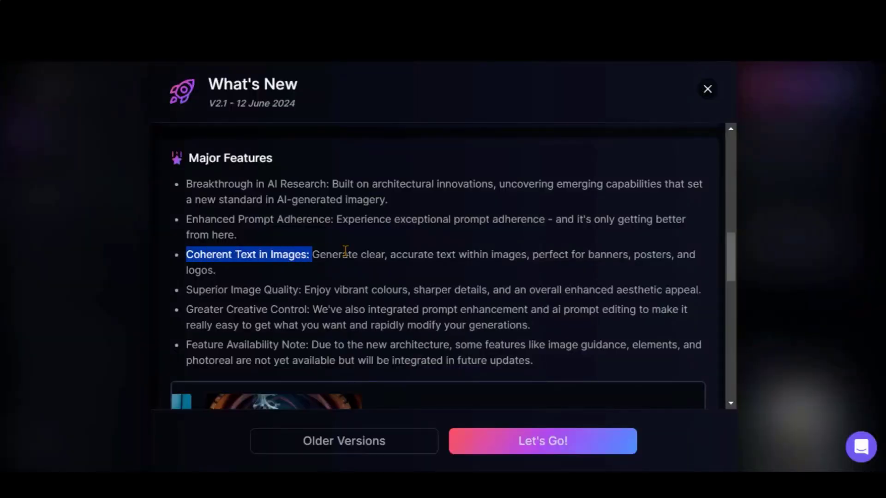
- Switch the Leonardo.Ai preset to Leonardo Phoenix
drag(506, 269, 511, 274)
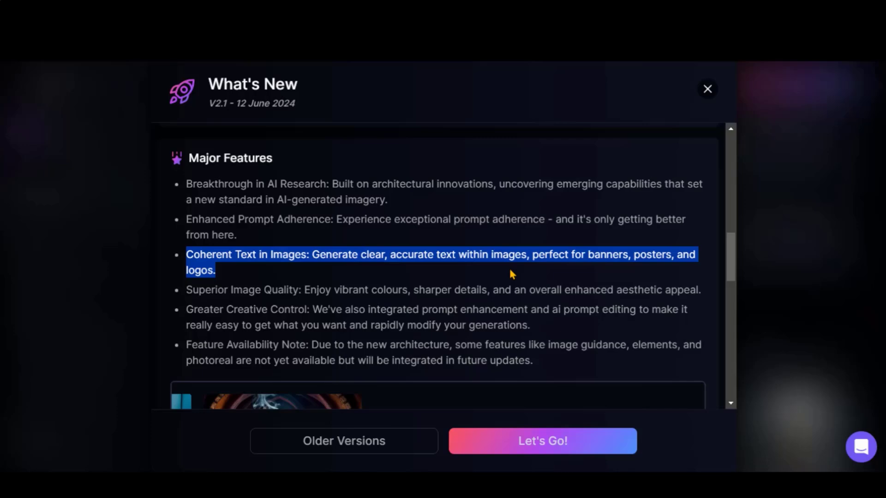
triple_click(567, 254)
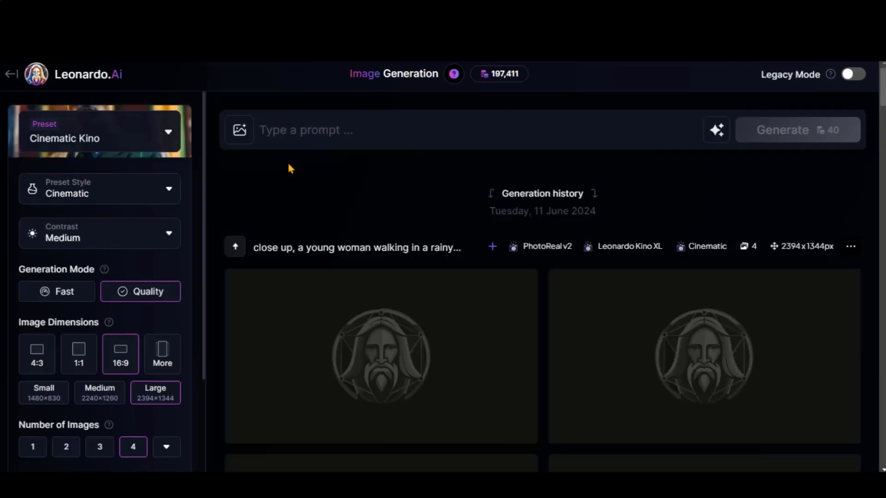
click(167, 139)
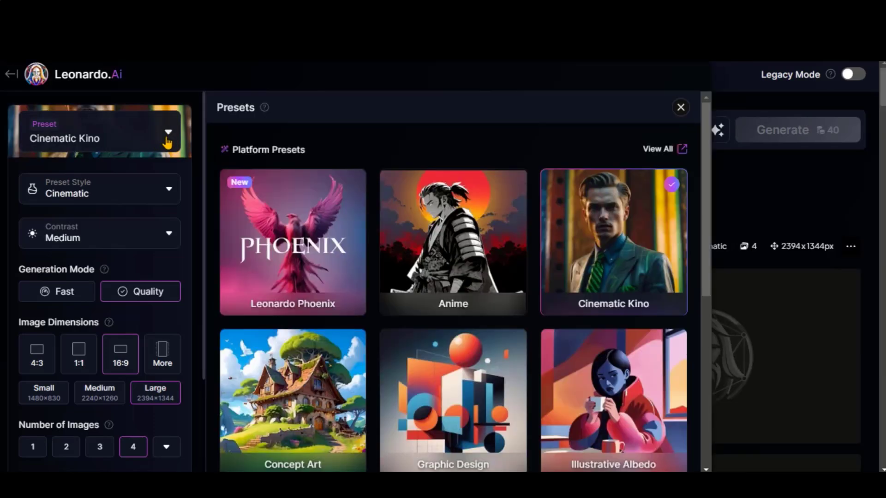
click(292, 245)
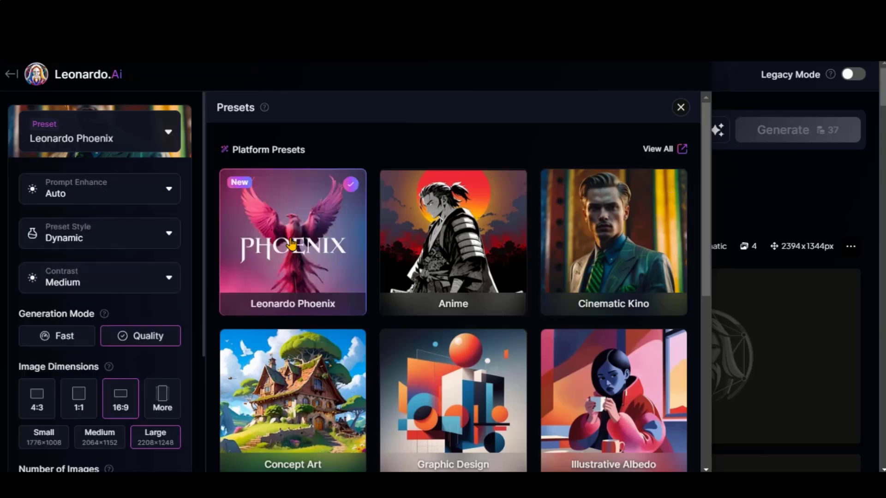
- Keep Prompt Enhance on Auto and review the preset style list
click(158, 196)
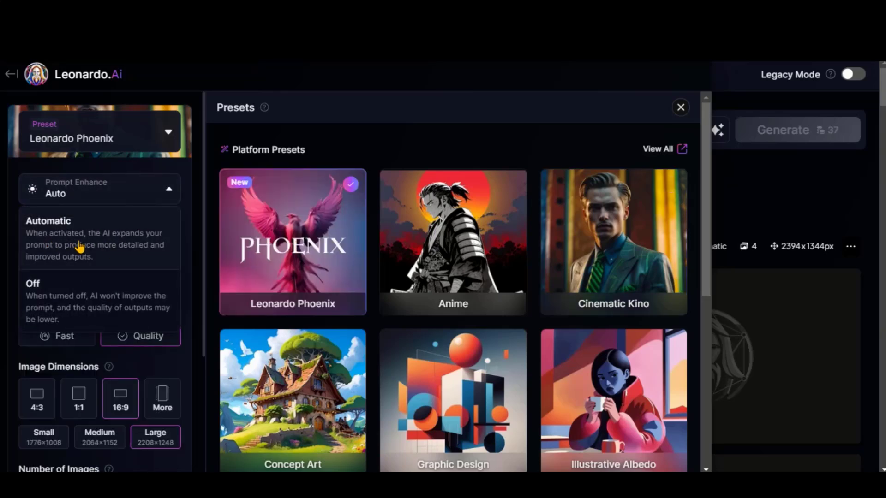
click(106, 254)
click(134, 237)
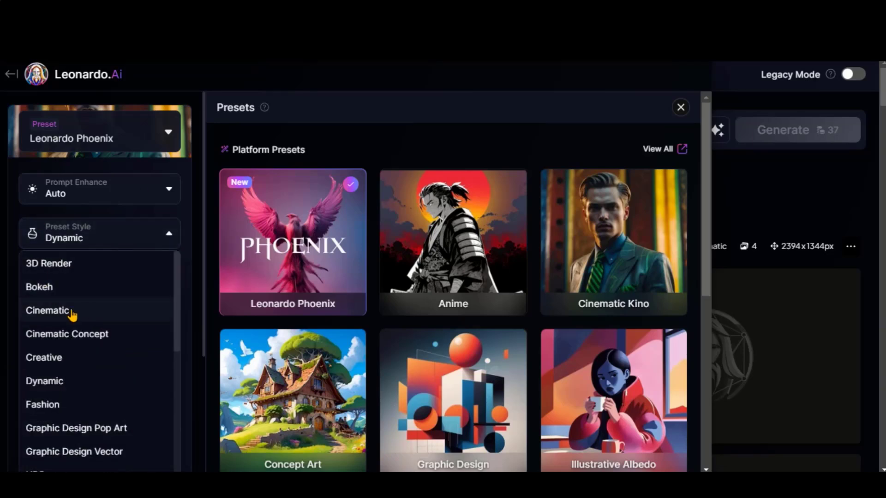
scroll(63, 398, down, 6)
scroll(65, 399, up, 5)
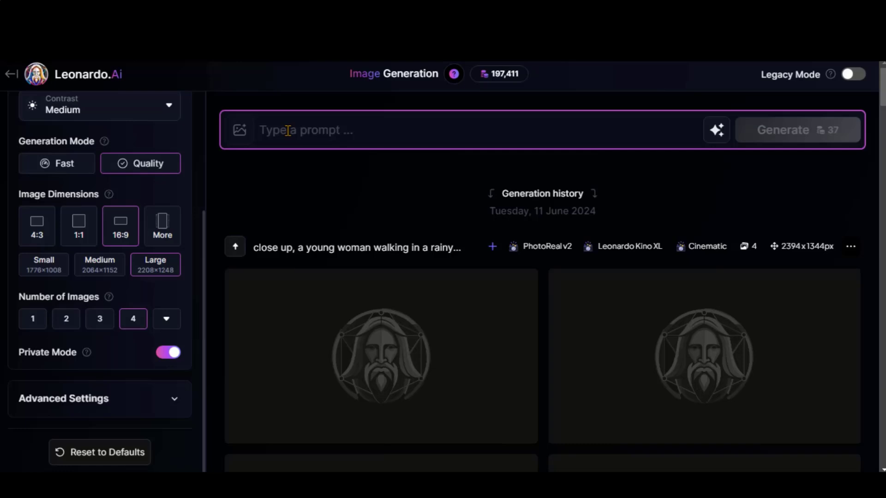
- Generate images from the undercover agent prompt and browse through the spice market results
click(289, 129)
key(ctrl+v)
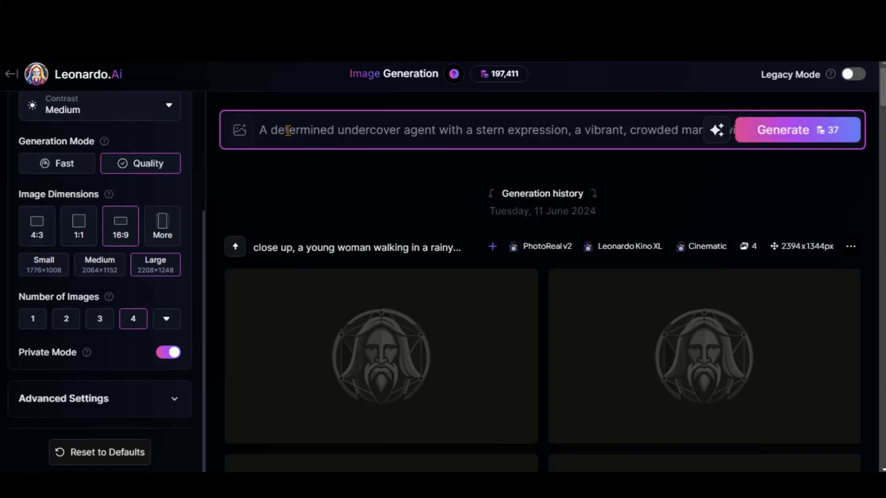
click(778, 157)
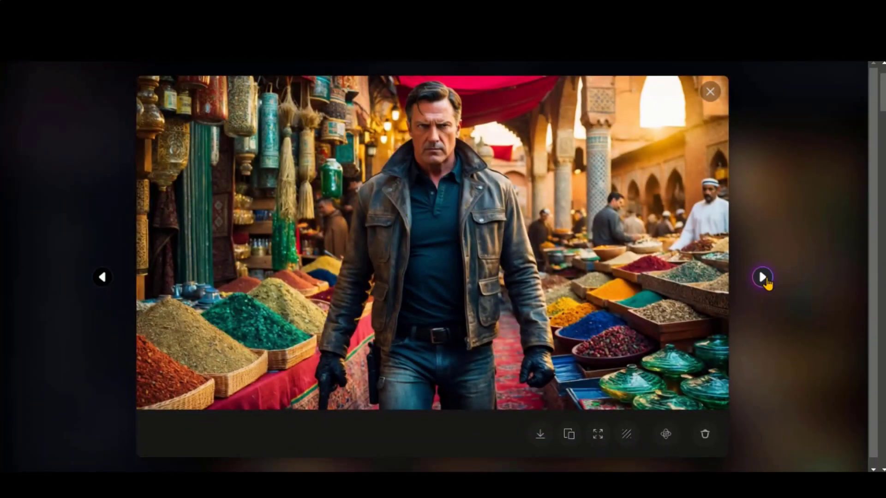
click(763, 278)
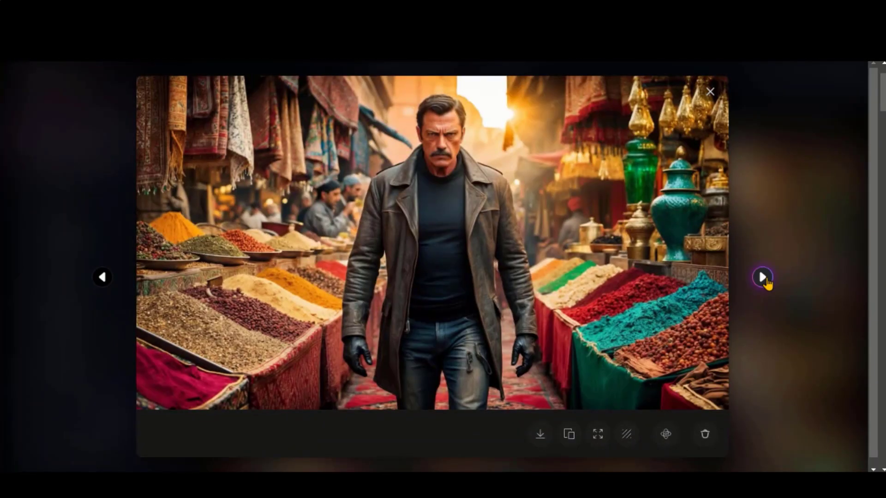
click(763, 278)
click(762, 277)
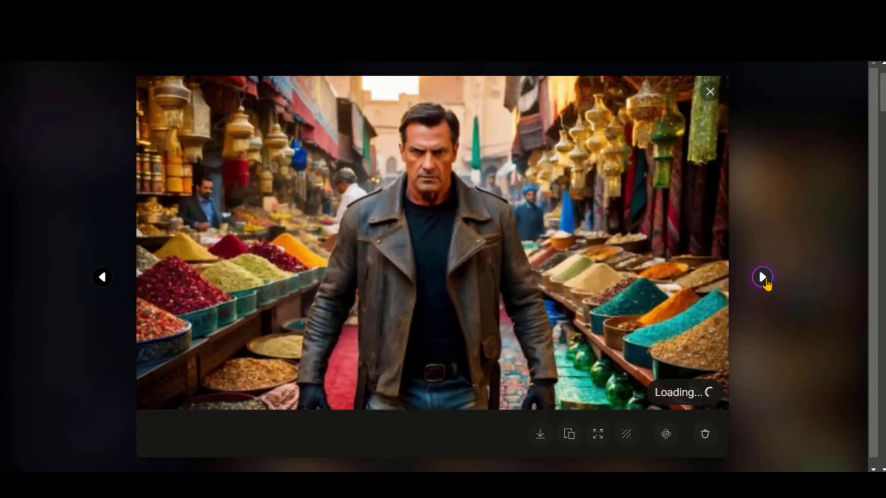
click(762, 277)
click(762, 277)
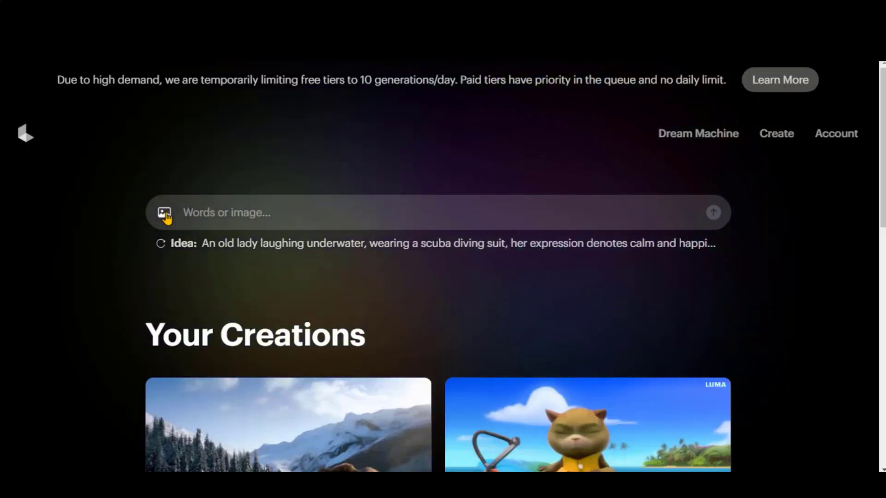
- Generate a video from the agent image with the agent prompt plus 'walking'
click(165, 214)
click(231, 243)
key(ctrl+v)
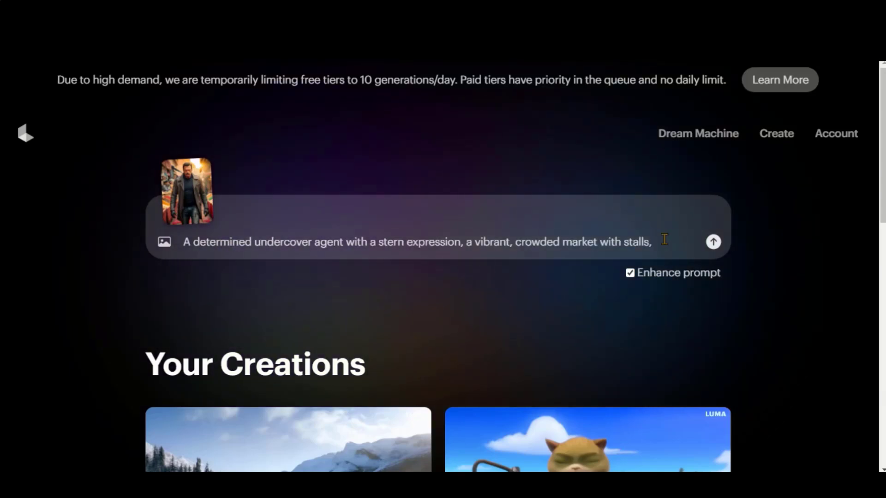
text(walking)
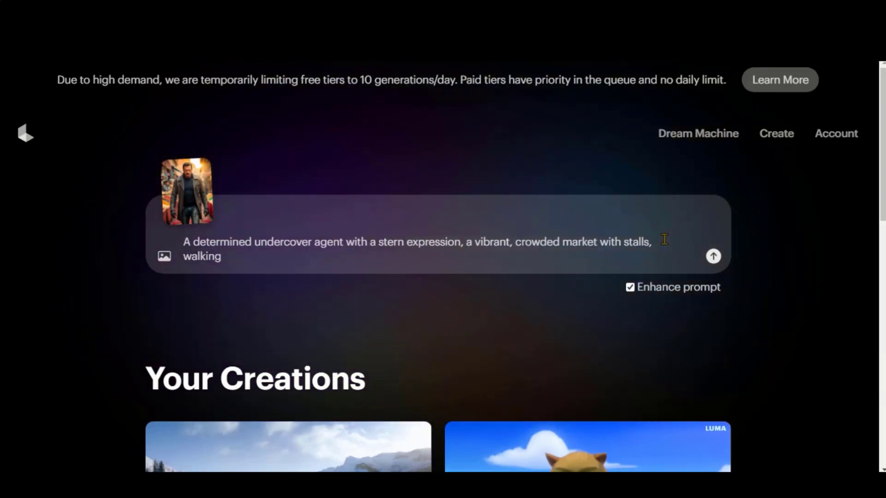
click(714, 257)
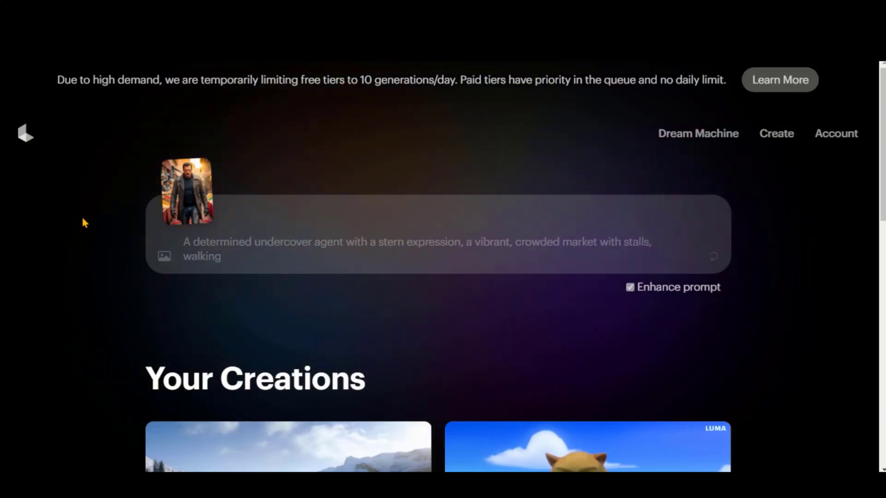
scroll(83, 219, down, 1)
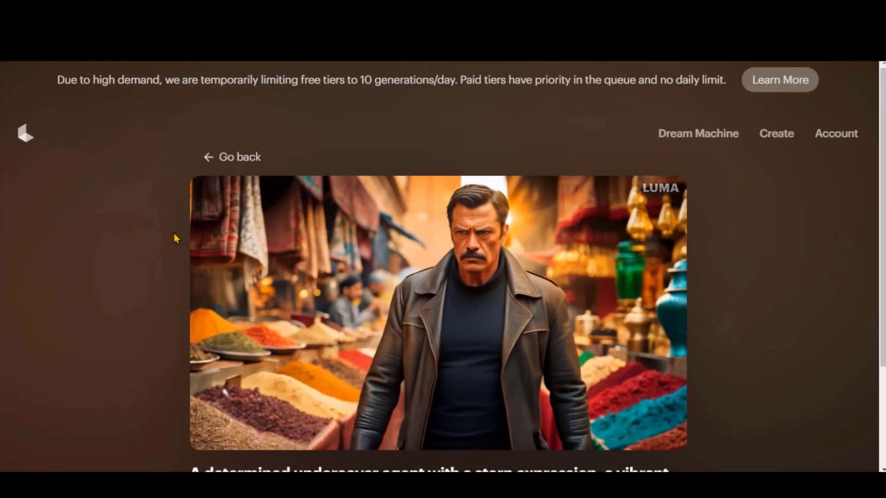
scroll(141, 226, down, 1)
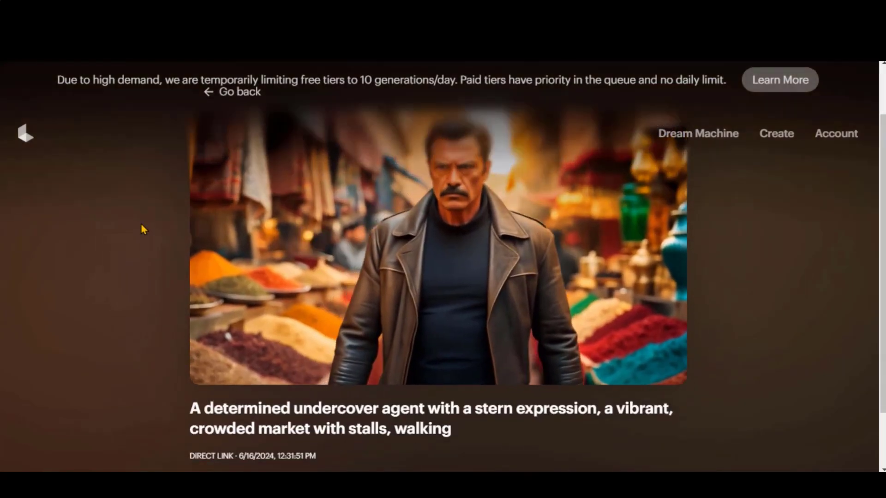
scroll(140, 224, up, 1)
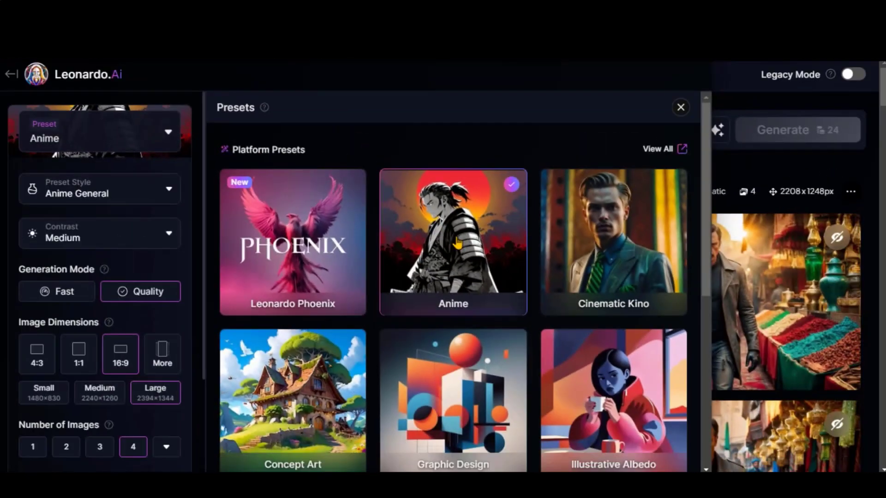
- Review the anime style options, then close the presets panel
click(153, 195)
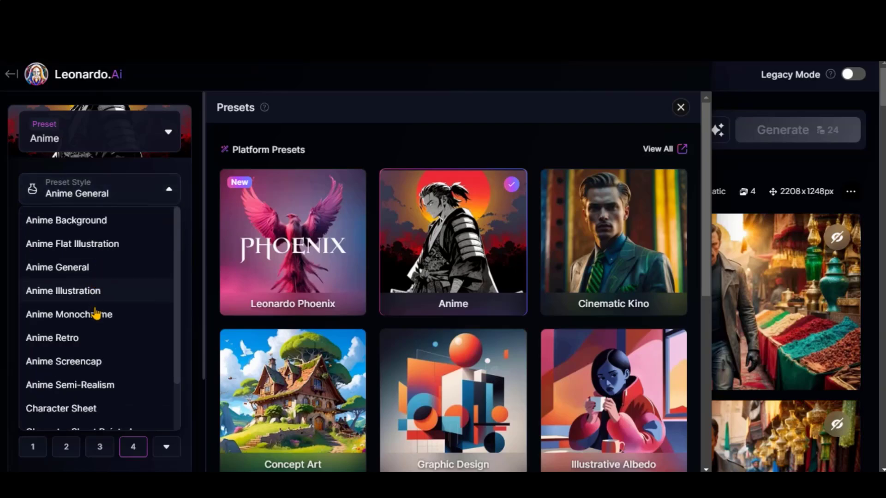
scroll(99, 316, down, 2)
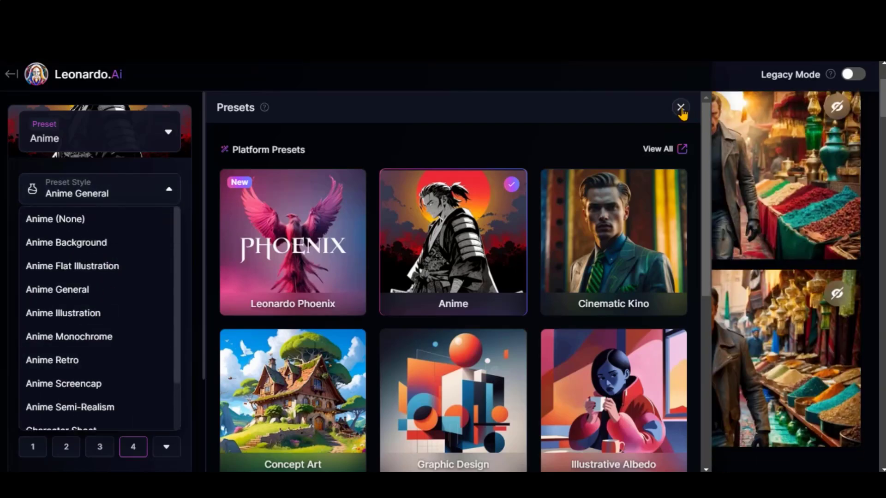
click(680, 107)
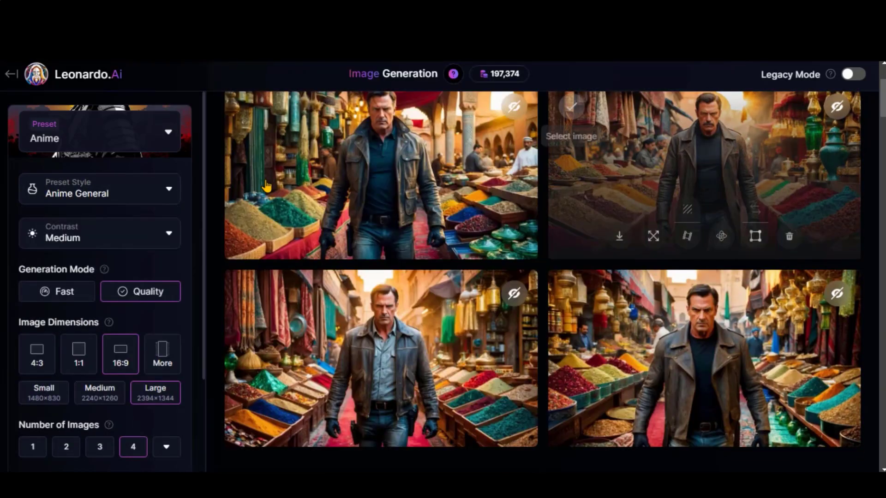
scroll(461, 277, up, 3)
- Generate images from the pasted Ghibli-style curious girl prompt
click(297, 131)
text(A curious young girl with a red ribbon in her hair, a mischievous talking cat with a golden collar, a lush, green village, with vibrant flowers, towering trees, and cascading waterfalls. The island floats among fluffy clouds, with a serene, blue sky above , Studio Ghibli Style)
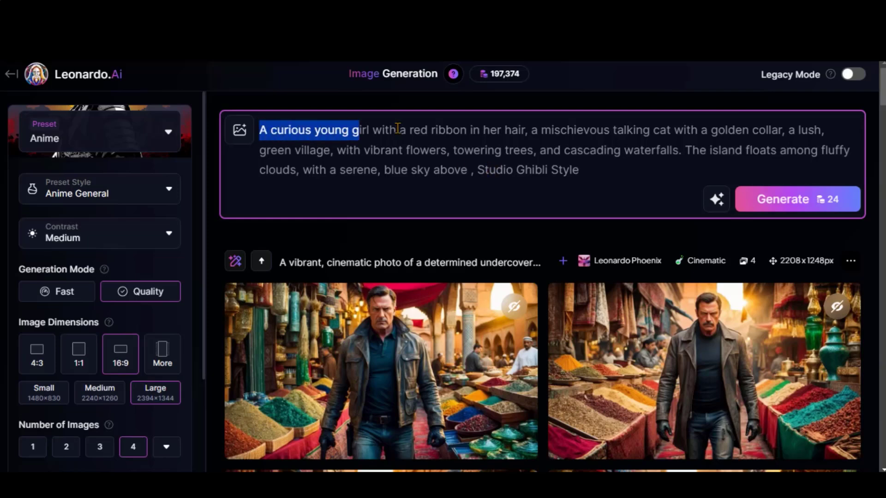
click(552, 129)
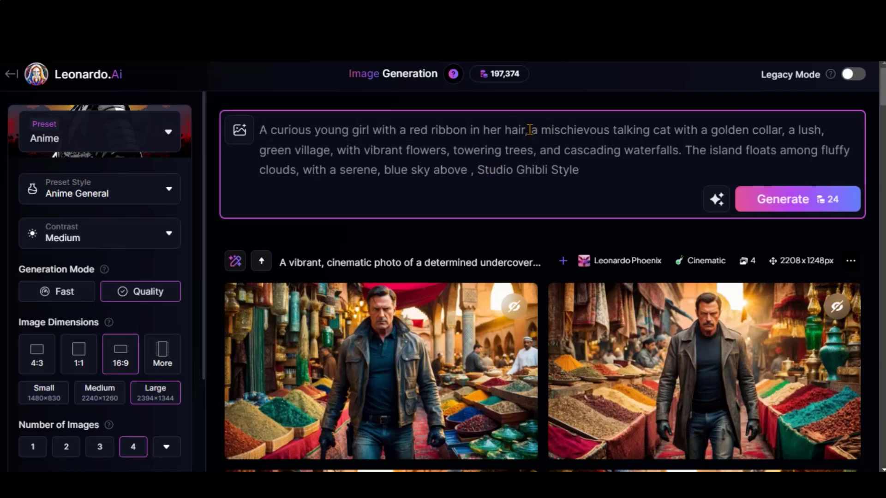
drag(346, 149, 585, 171)
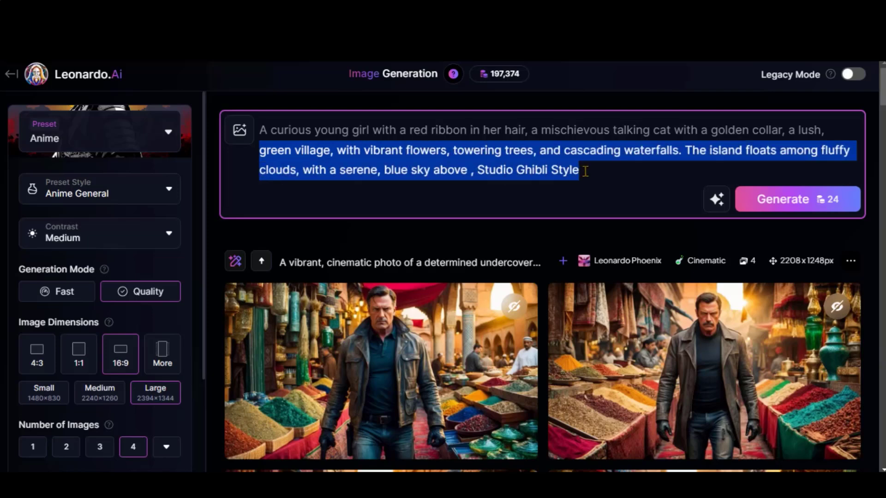
click(790, 201)
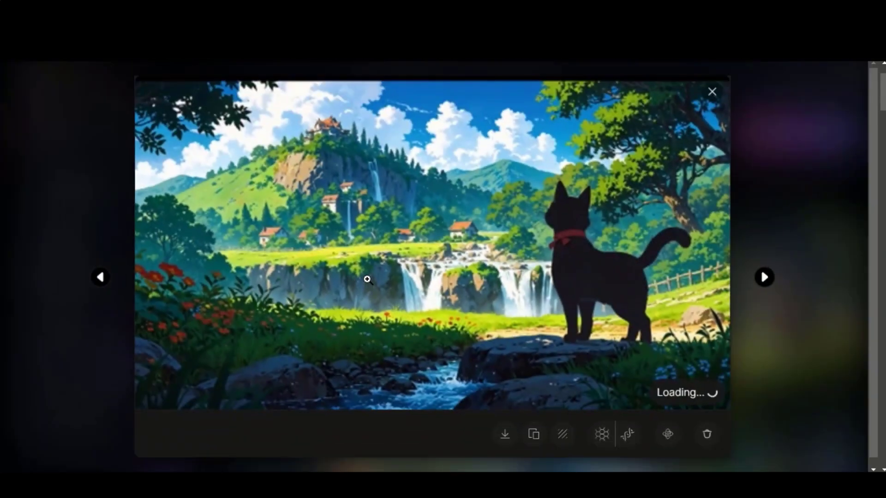
- Download the calico cat image and enter 'a mischievous talking cat in a lush green village'
click(764, 277)
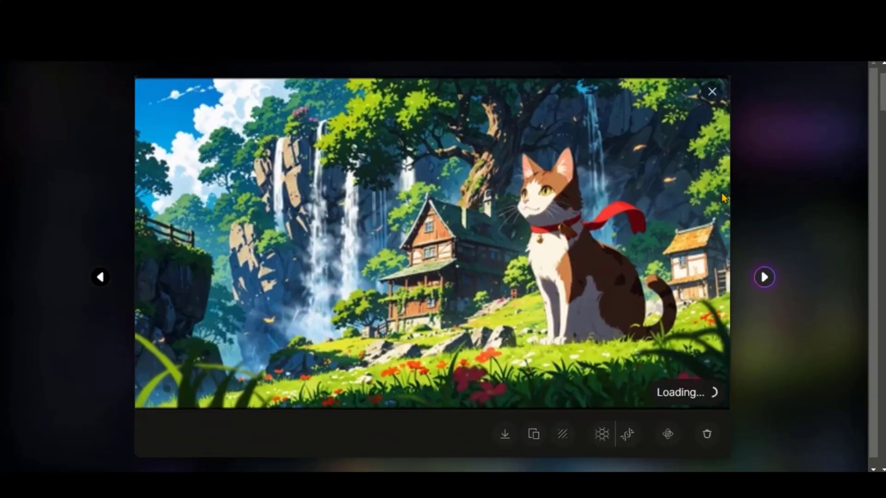
click(505, 436)
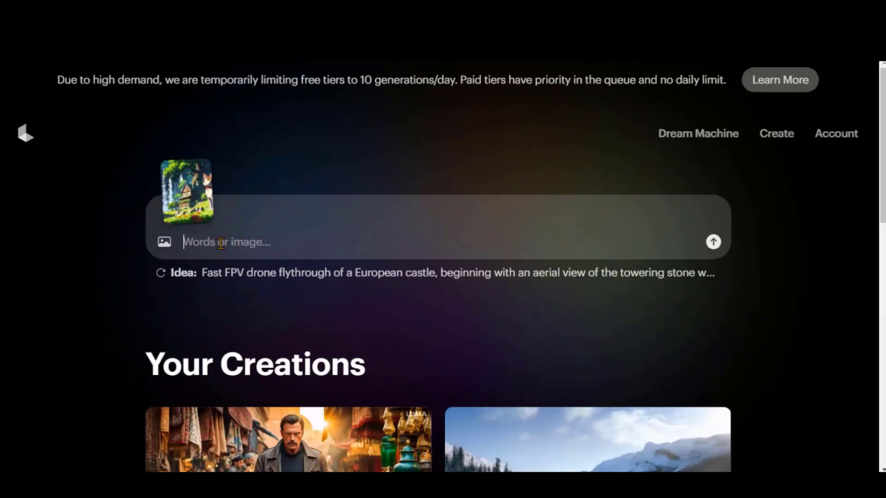
text(a mischievous talking cat in a lush gree)
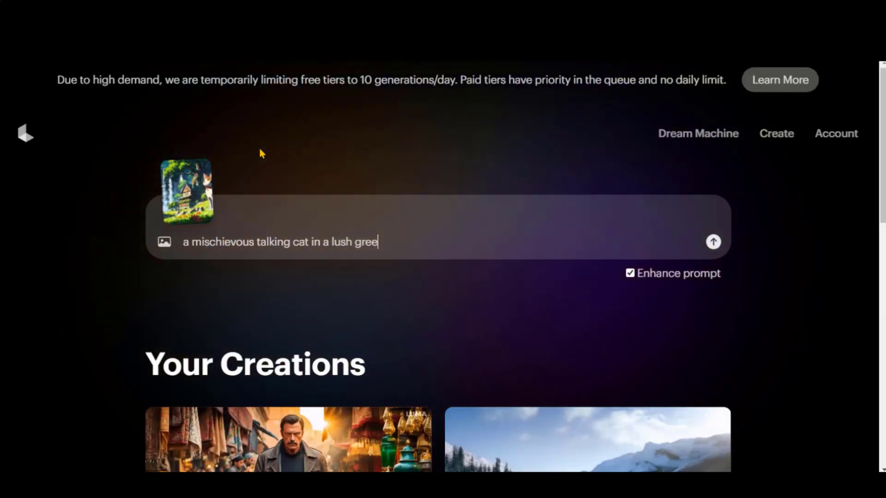
text(n village)
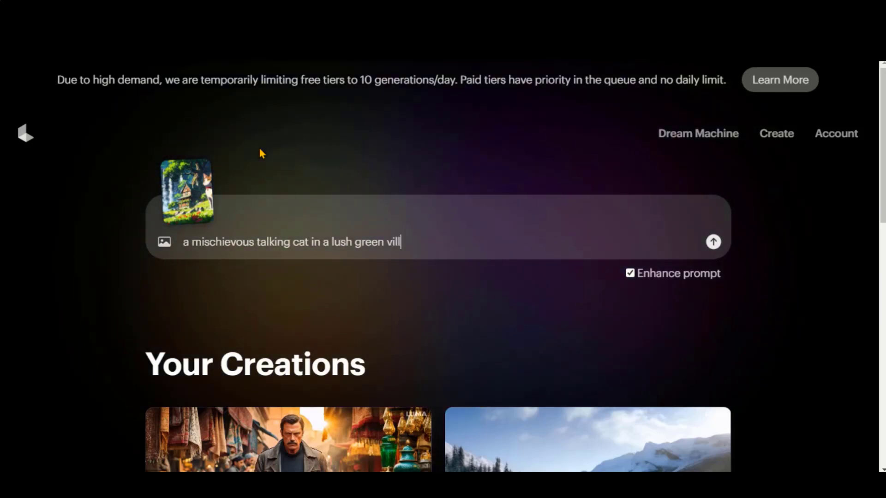
- Submit the talking cat prompt with the calico cat image and view the result
click(713, 244)
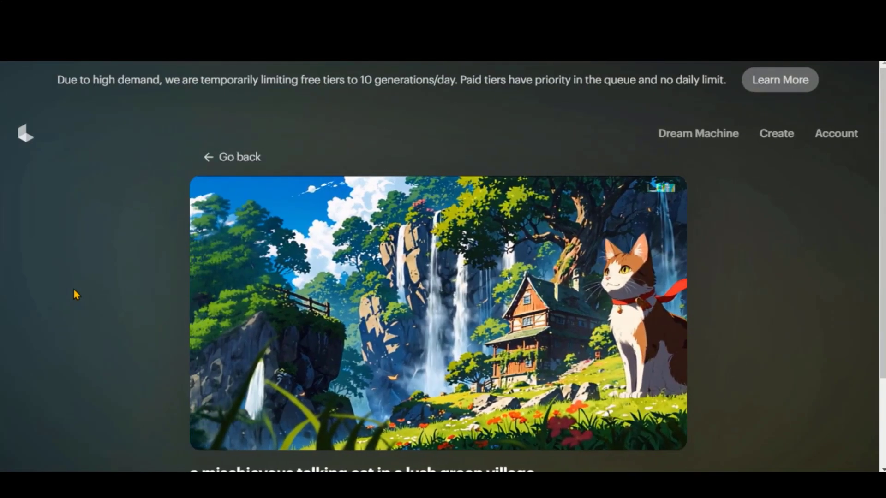
scroll(73, 289, down, 2)
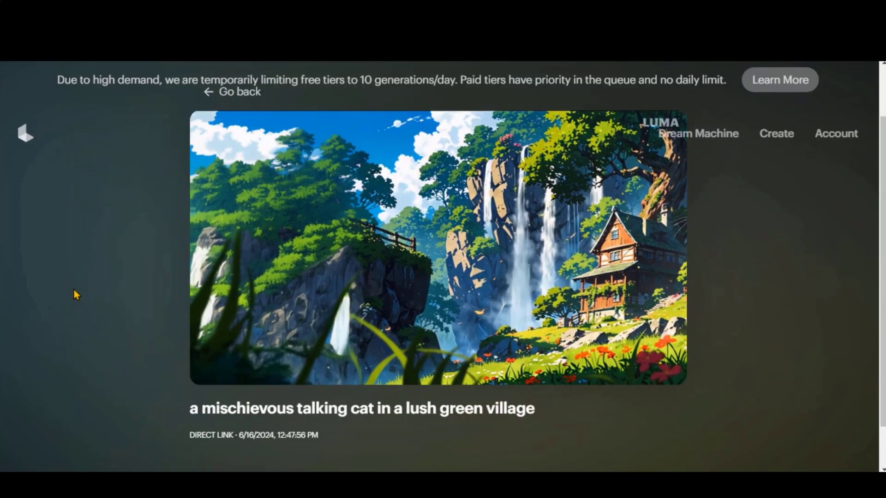
scroll(74, 290, up, 2)
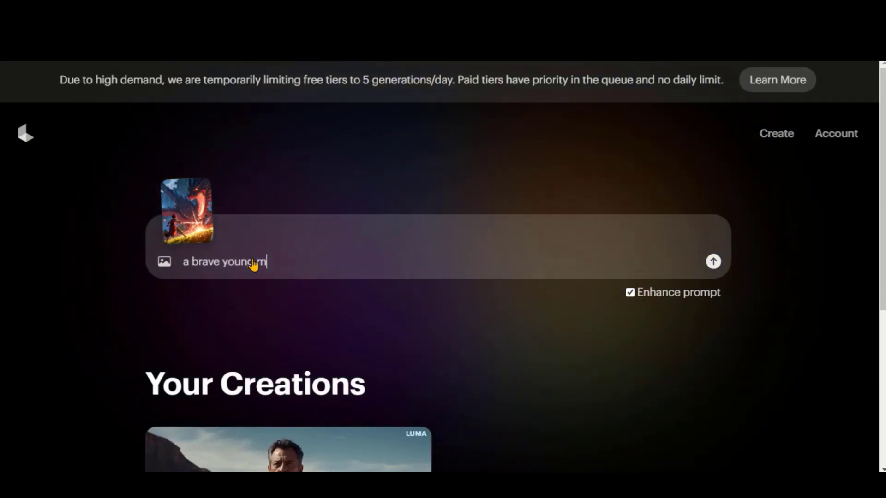
- Generate a 'hero fighting a dragon with his sword' video, then start extending the resulting clip
key(BackSpace)
text(hero fight)
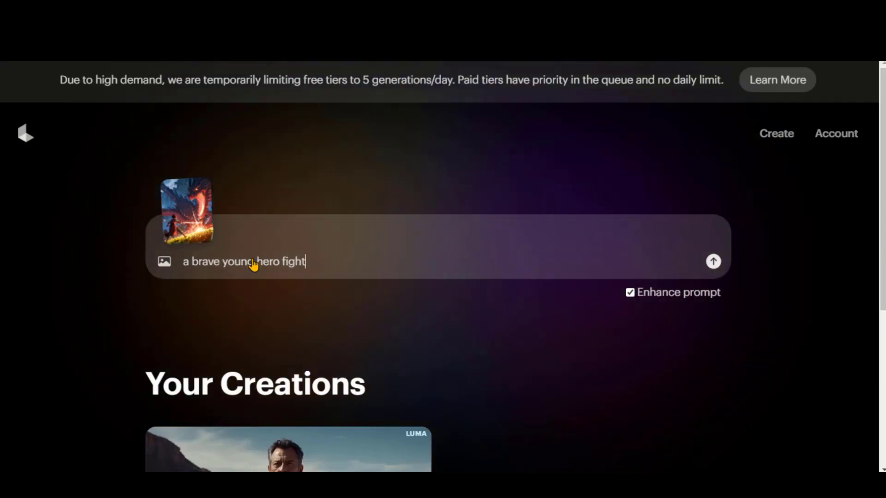
text(ing a dragon with his swor)
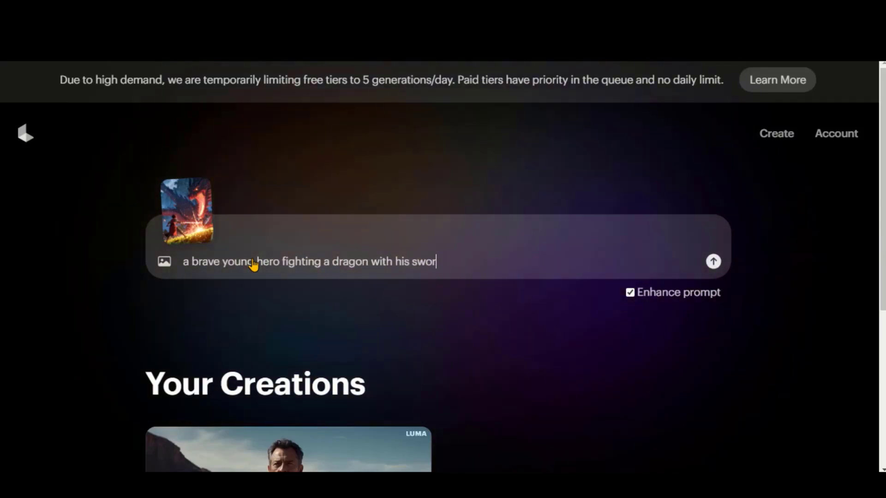
text(d)
click(713, 262)
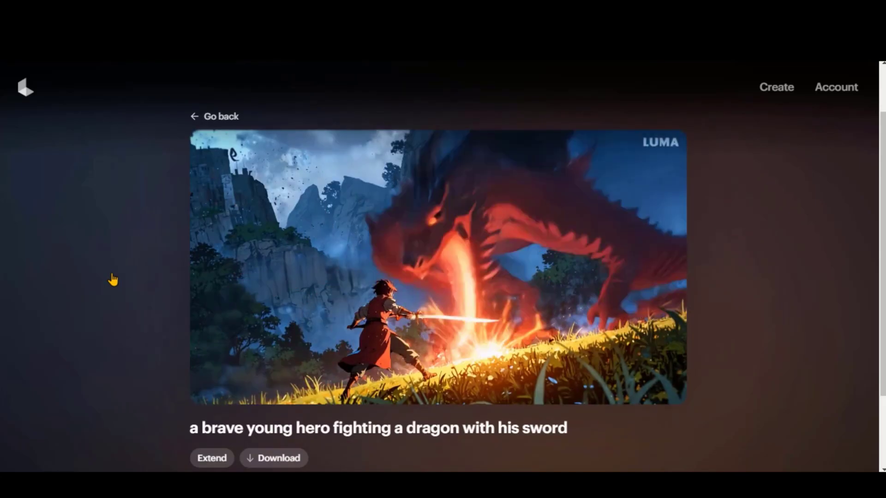
scroll(61, 366, down, 2)
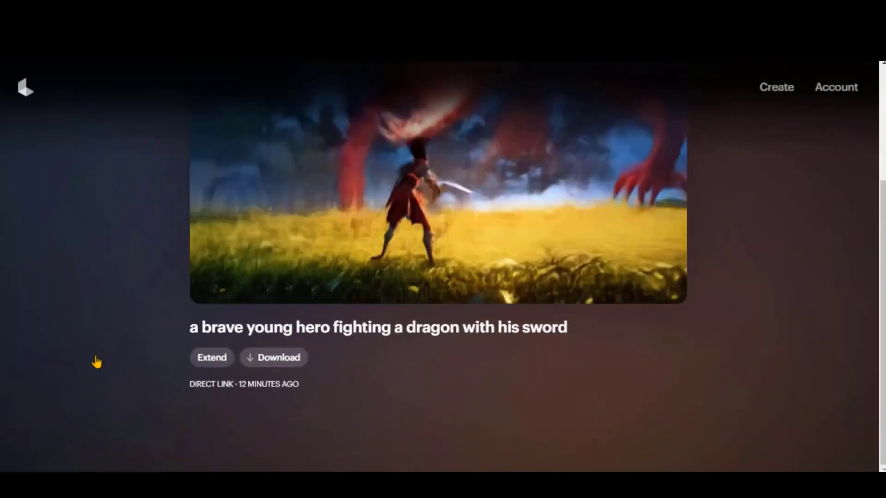
click(212, 359)
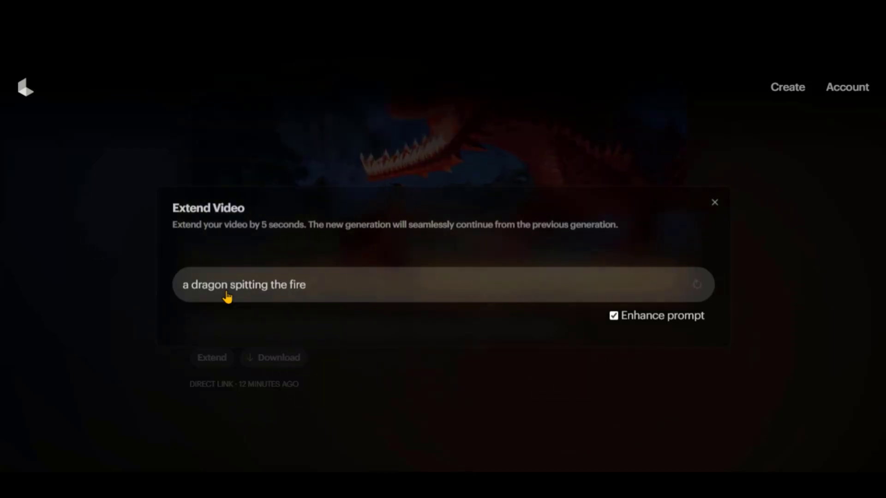
- Complete the extension prompt so it reads 'a dragon spitting the fire on the ground.'
text(the ground.)
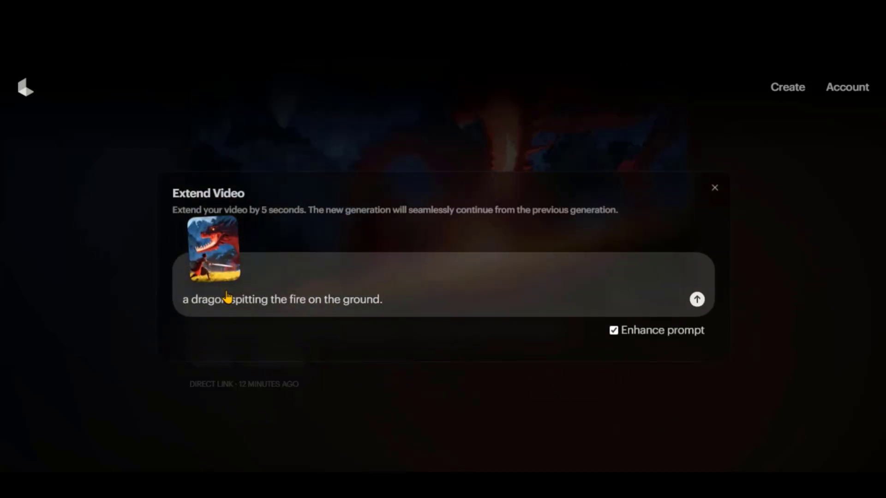
mouse_move(236, 244)
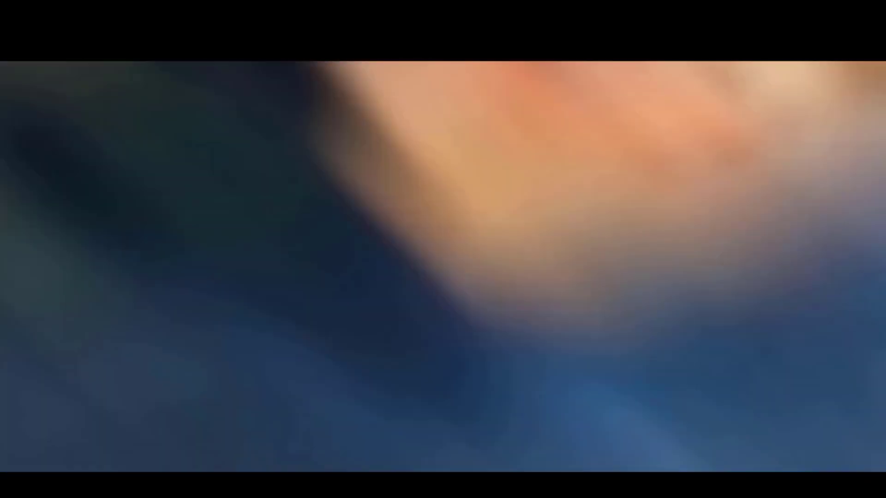
- Scroll down the finished extended dragon clip's result page toward Download
scroll(312, 220, down, 2)
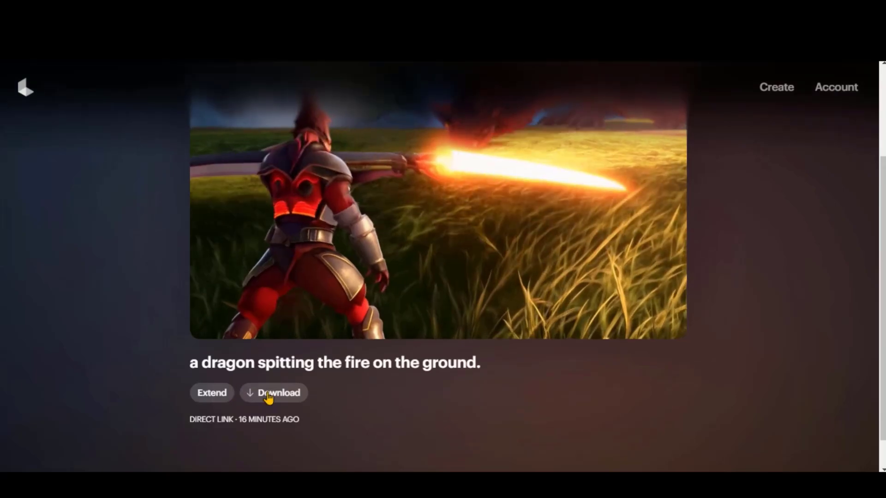